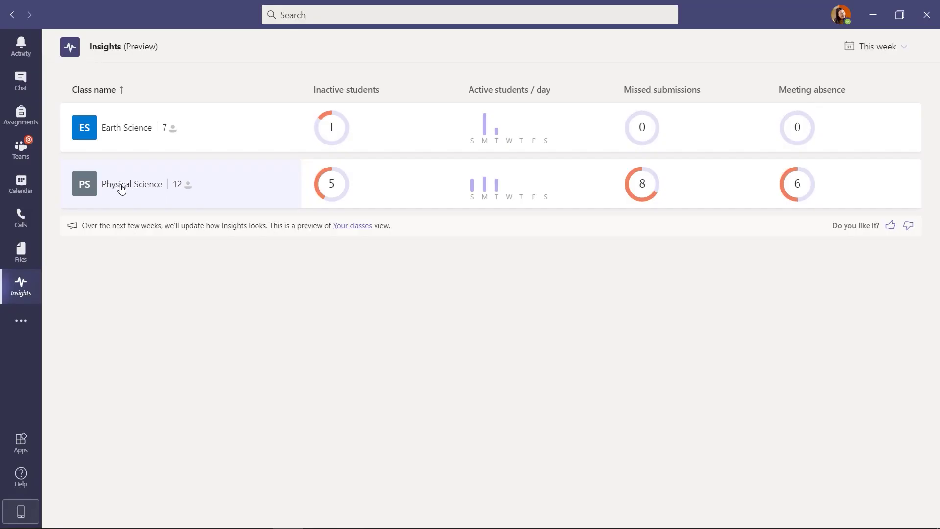
Step: Open the Physical Science class insights and go to its assignment status report
click(122, 189)
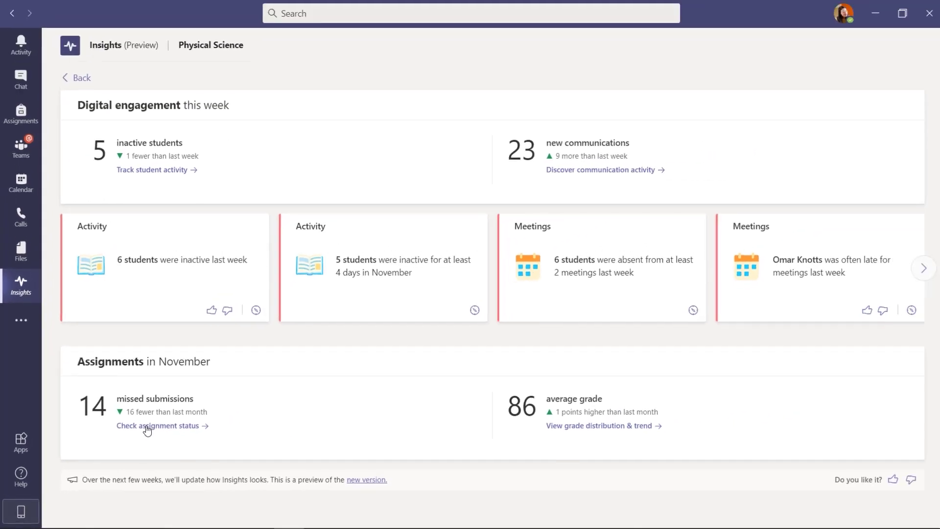
click(147, 427)
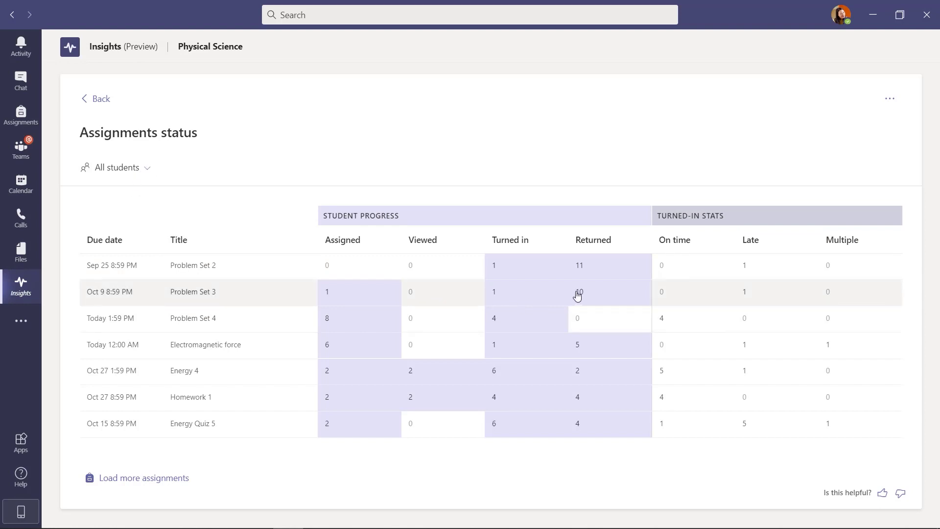
Step: Review the Assigned, Viewed, Turned in and Returned student lists for Problem Set 3, and close the details
click(495, 294)
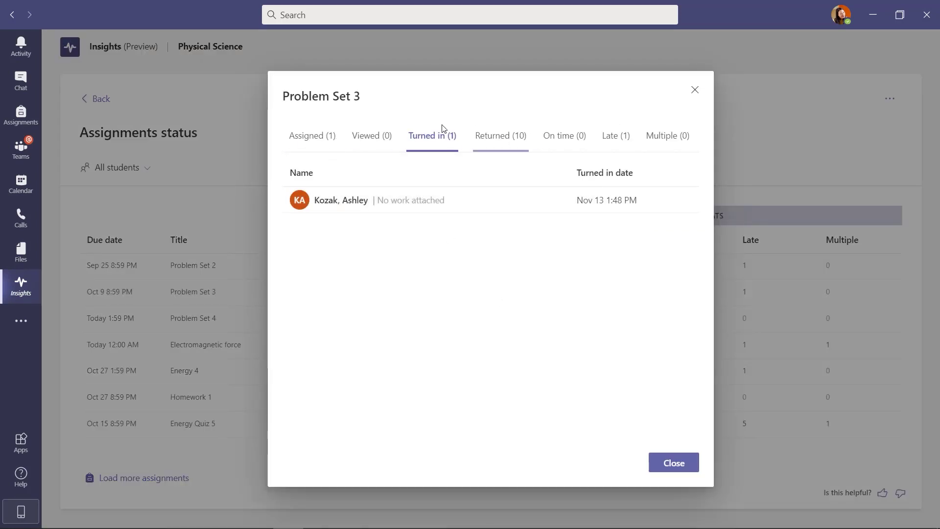
click(315, 139)
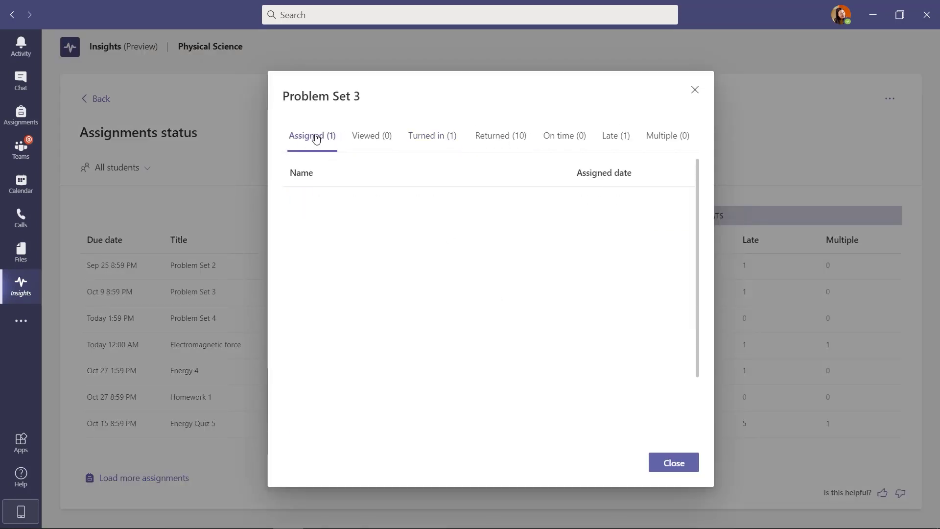
click(370, 146)
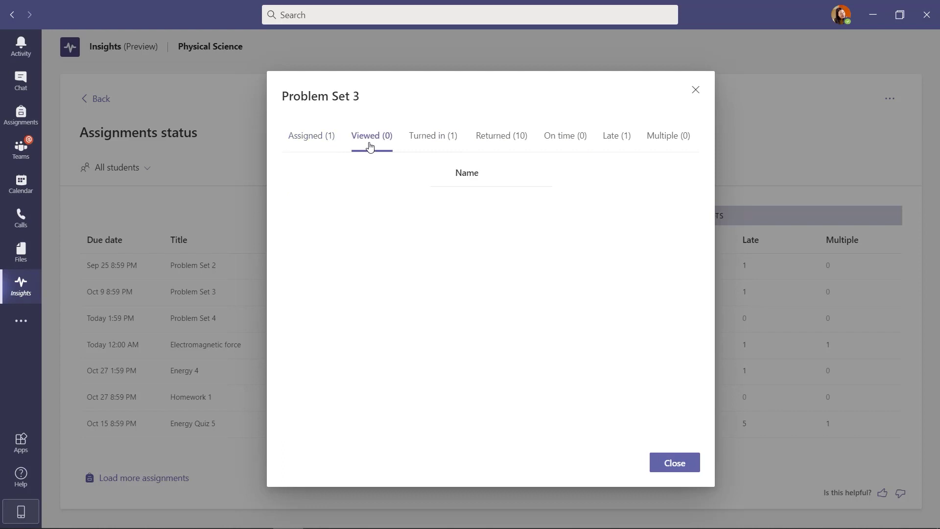
click(434, 149)
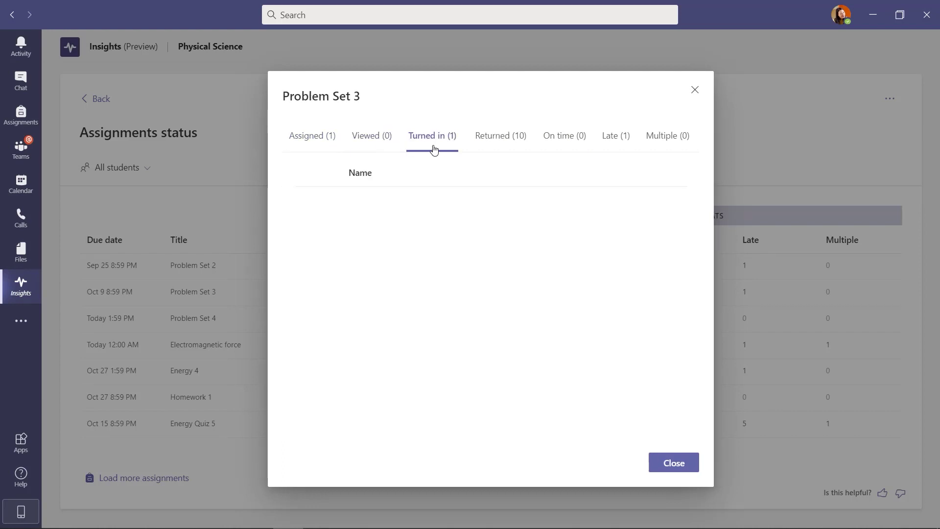
click(507, 146)
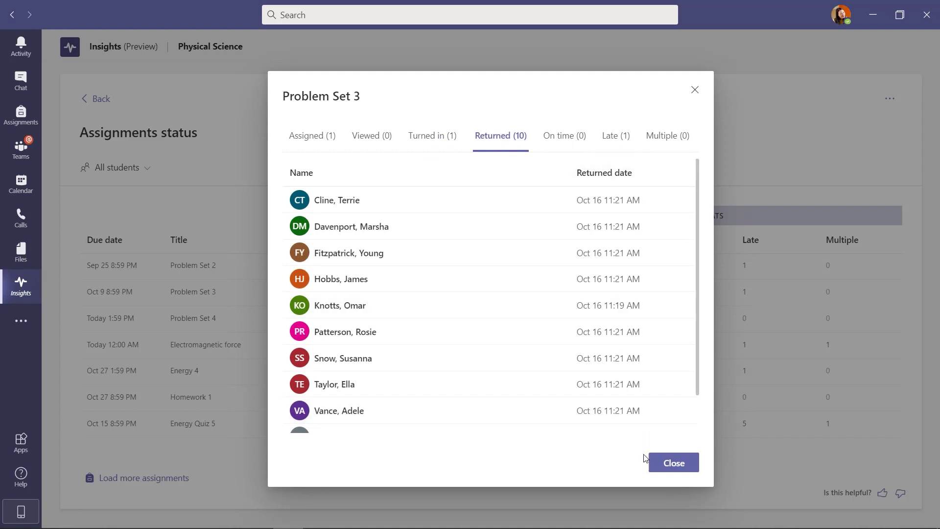
scroll(368, 289, down, 2)
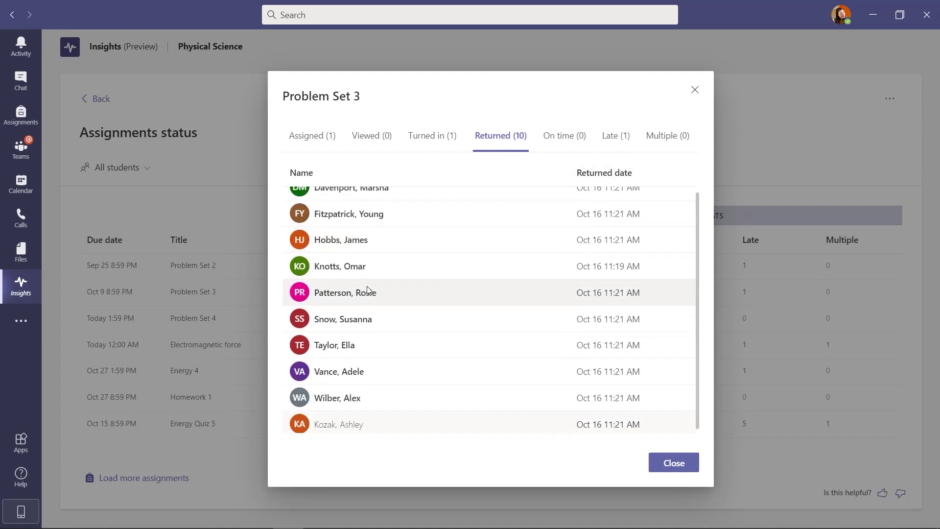
scroll(368, 287, up, 2)
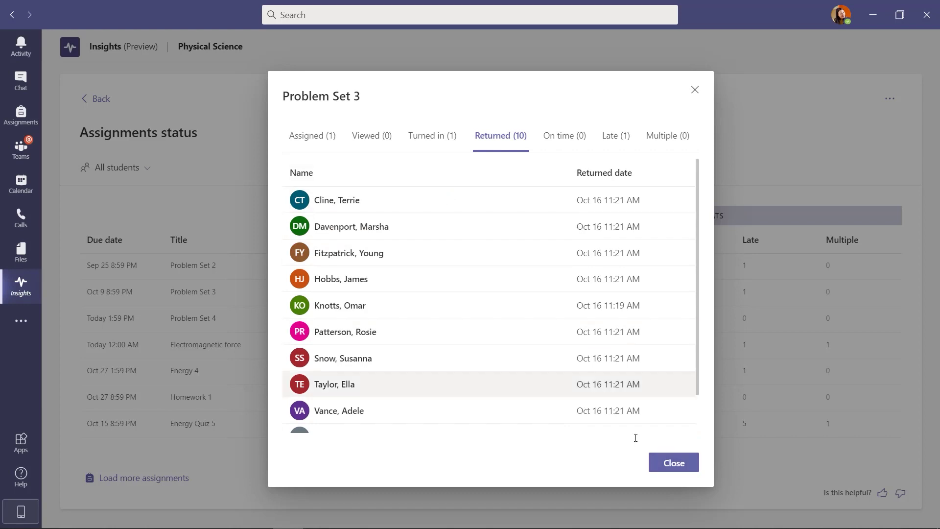
click(676, 466)
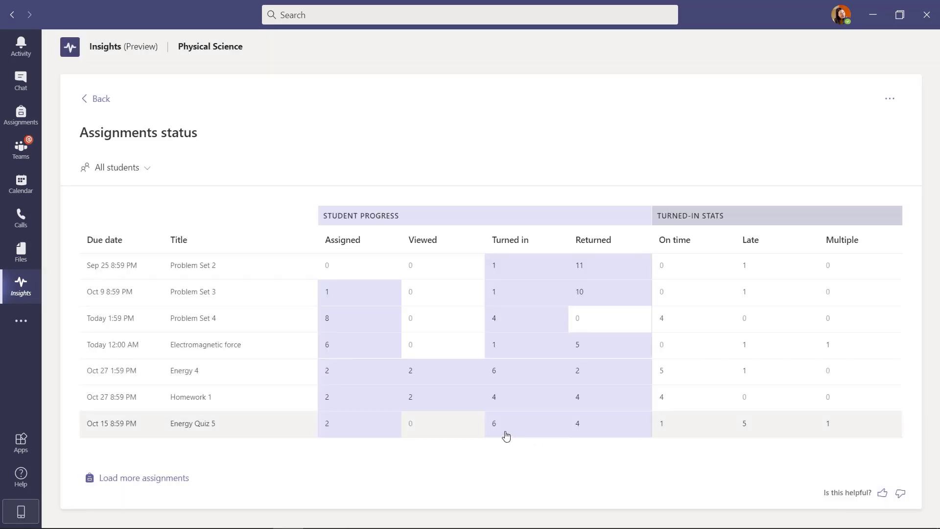
Step: Filter the assignments status to the first listed student to check individual progress, and restore the filter to All students
click(124, 171)
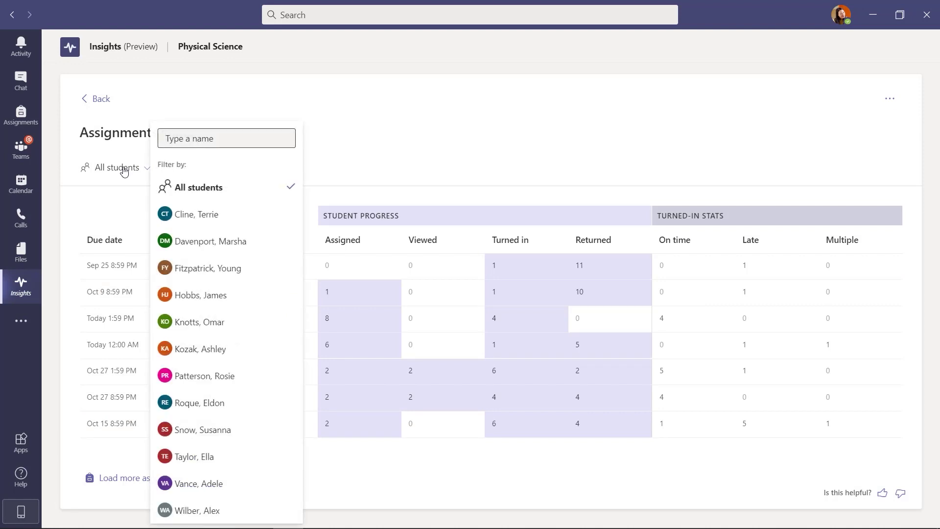
click(223, 218)
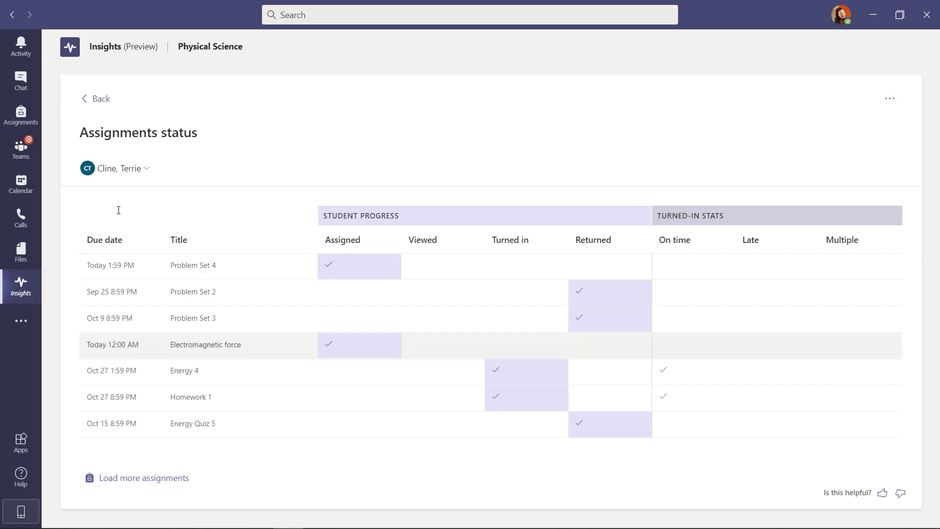
click(134, 174)
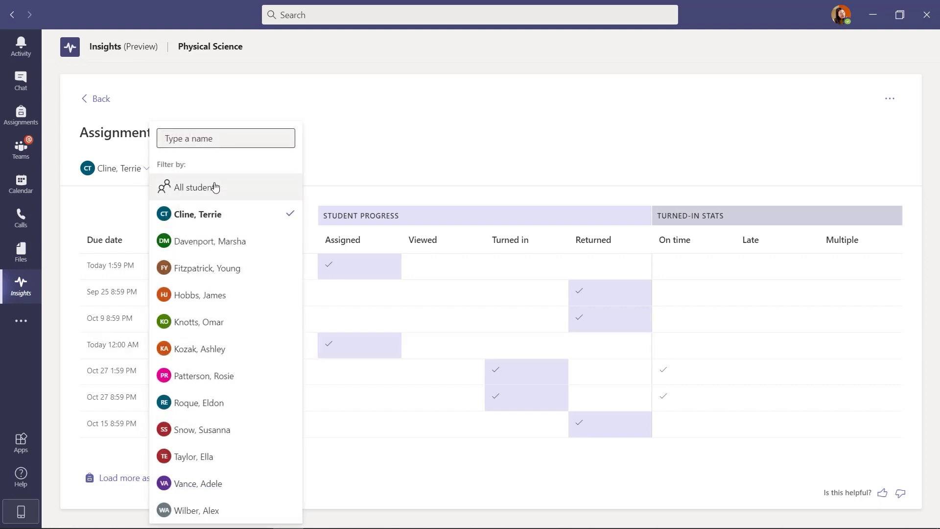
click(172, 186)
click(332, 147)
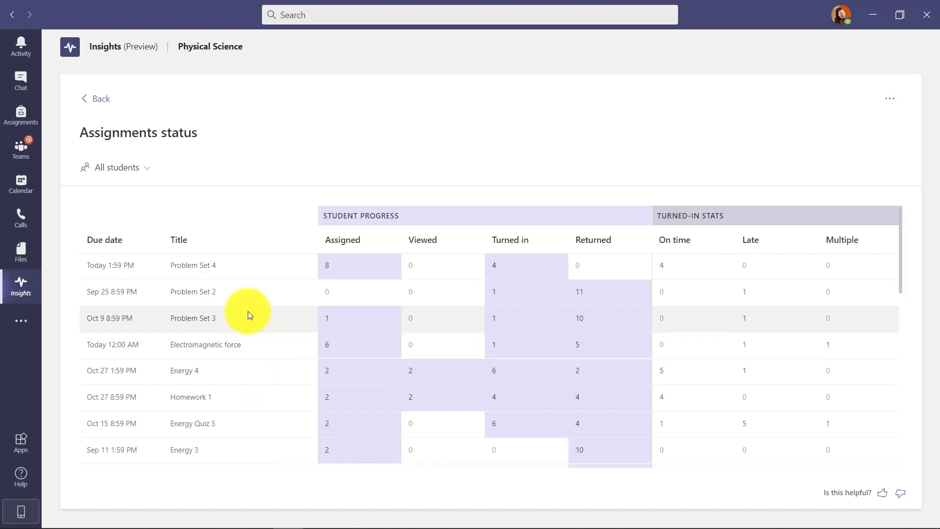
Step: Look through the extended assignment list, including the older assignments, and return to the most recent ones
scroll(777, 346, down, 5)
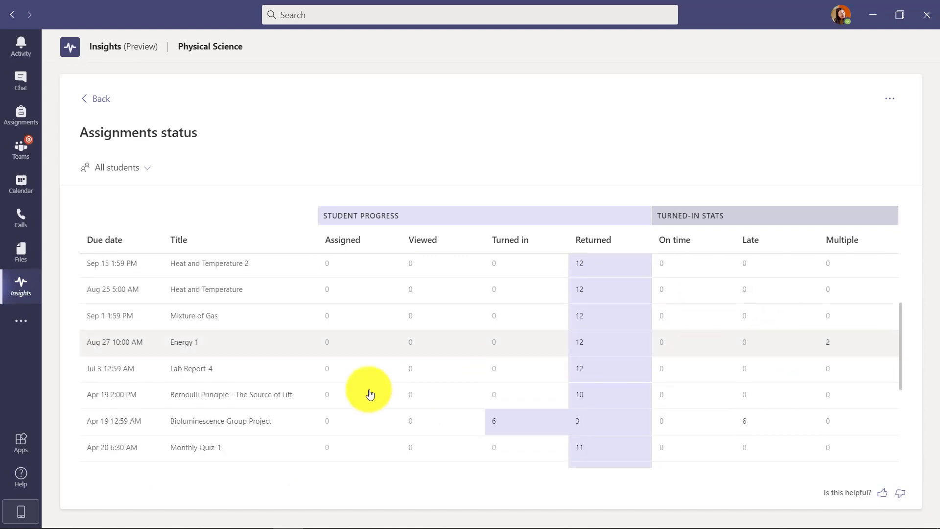
scroll(219, 400, down, 3)
scroll(219, 401, up, 5)
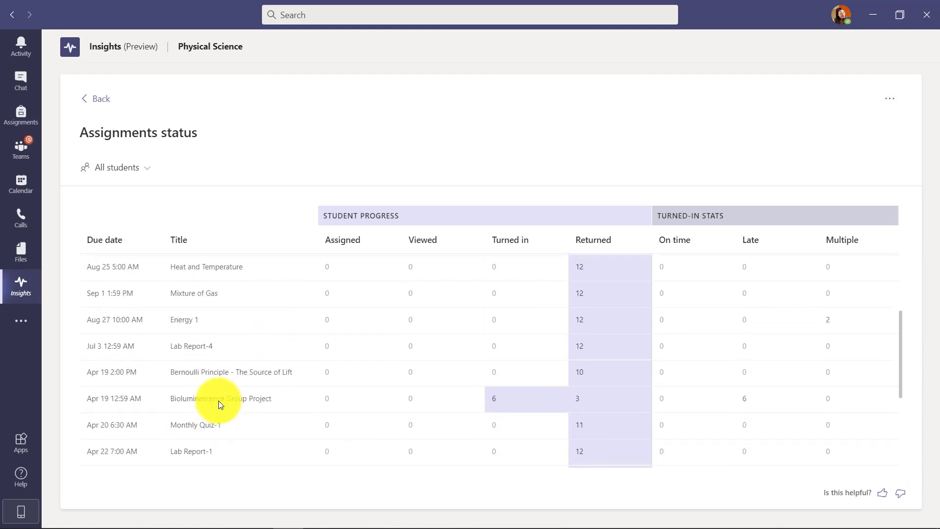
scroll(218, 405, up, 3)
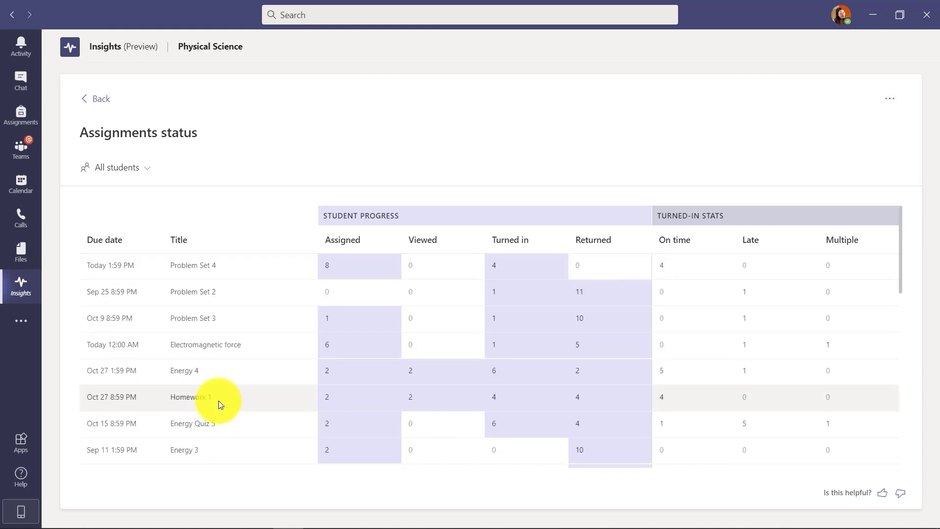
Step: Export the assignments status table to Excel
click(891, 104)
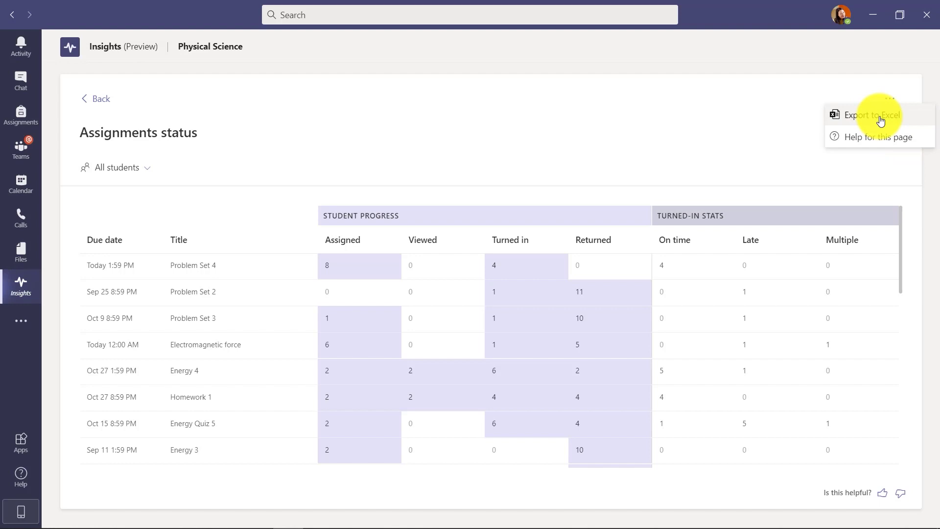
click(872, 115)
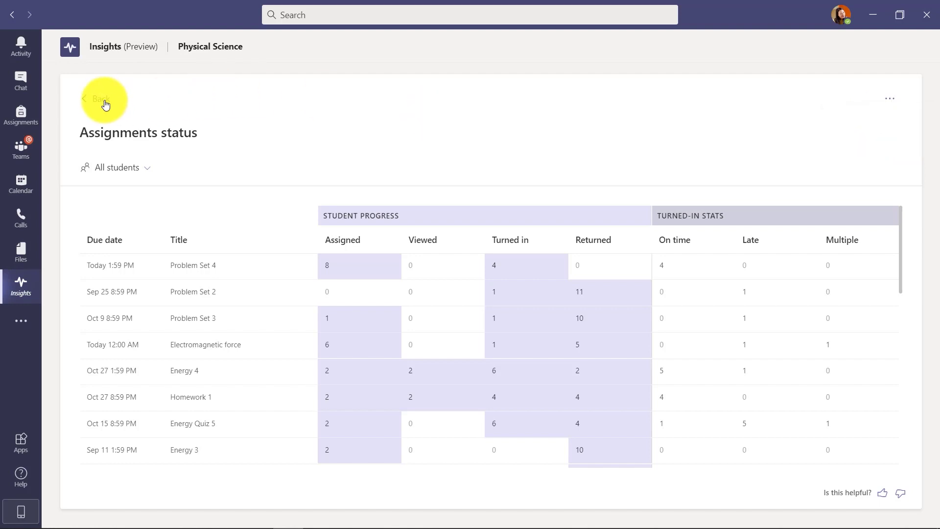
Step: Return to the class overview, open the grade distribution report and set its period to Last 90 days
click(98, 99)
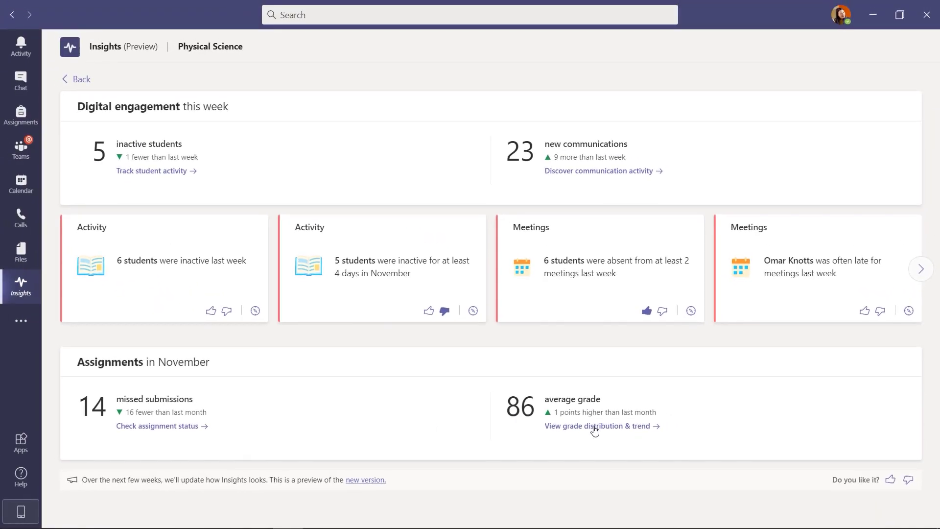
click(464, 389)
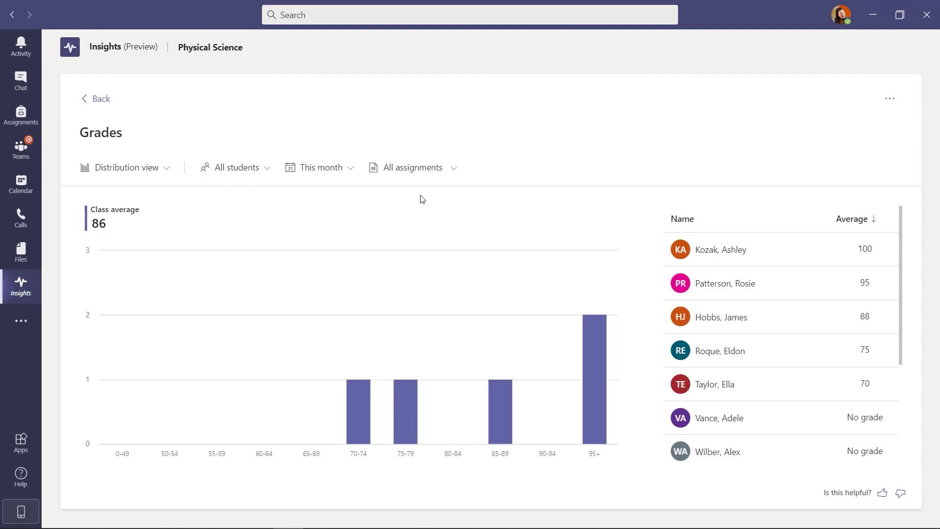
click(322, 170)
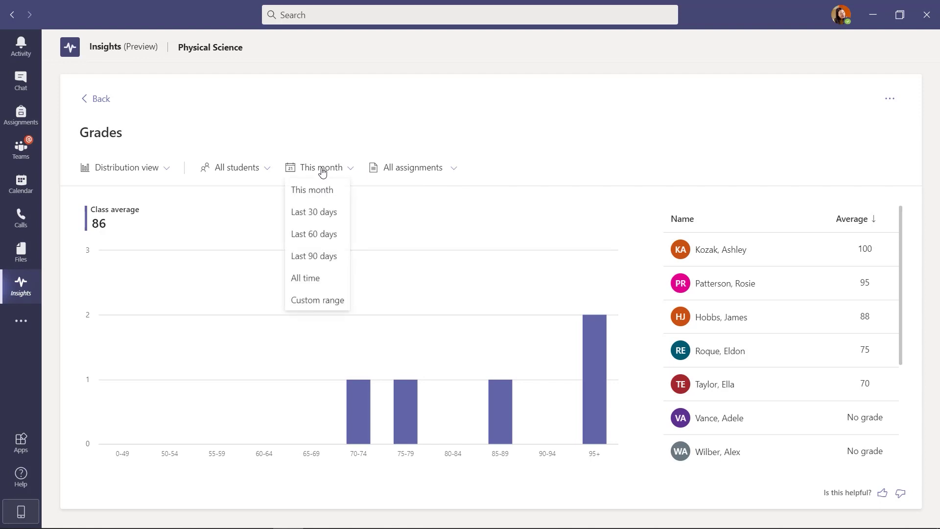
click(315, 256)
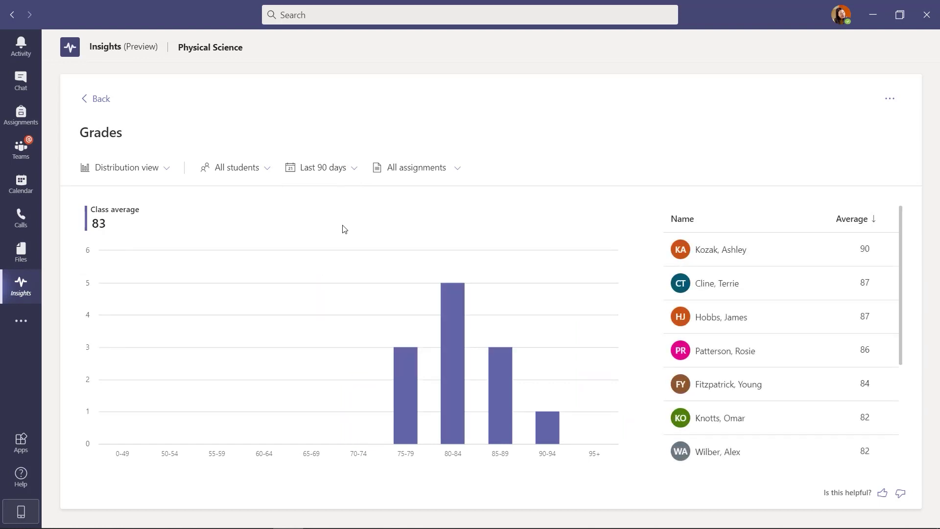
Step: Switch the Grades report to Trend view and inspect the class statistics of individual assignments, such as Energy 1 and Mixture of Gas
click(146, 173)
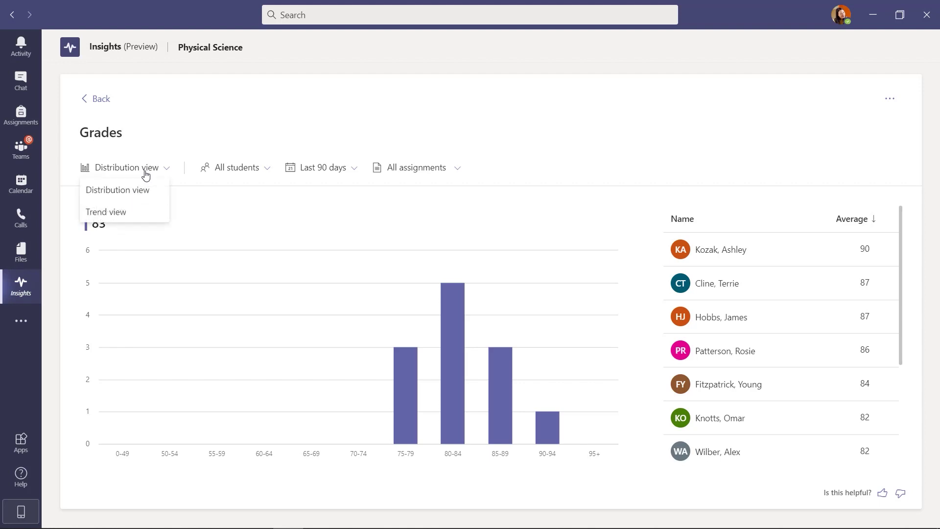
click(132, 214)
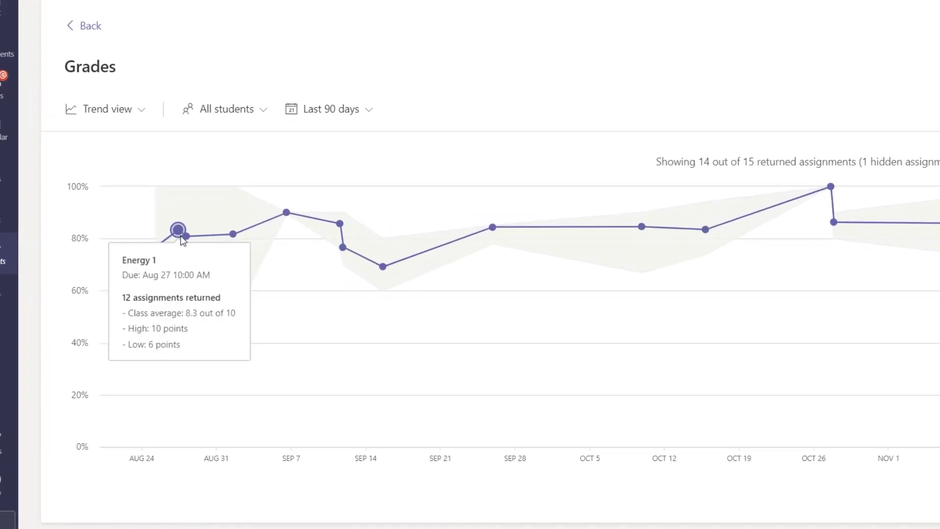
mouse_move(184, 239)
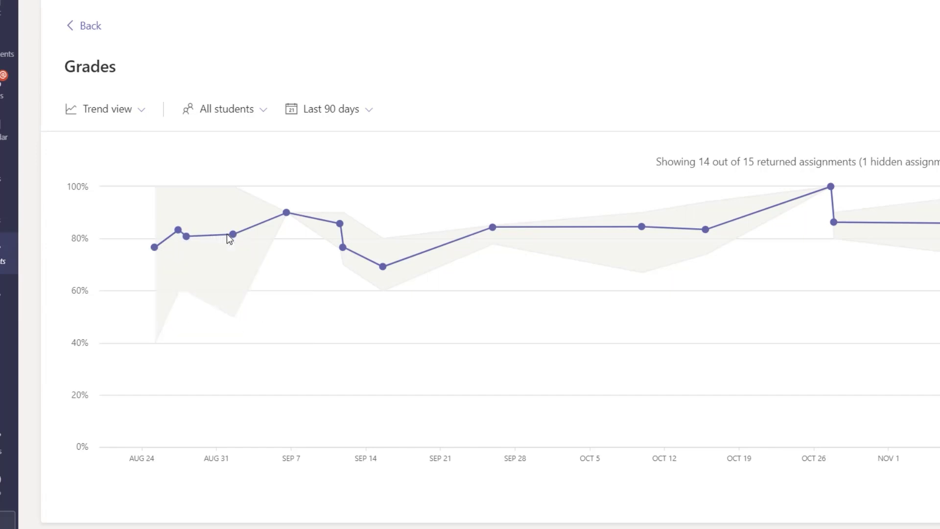
mouse_move(234, 236)
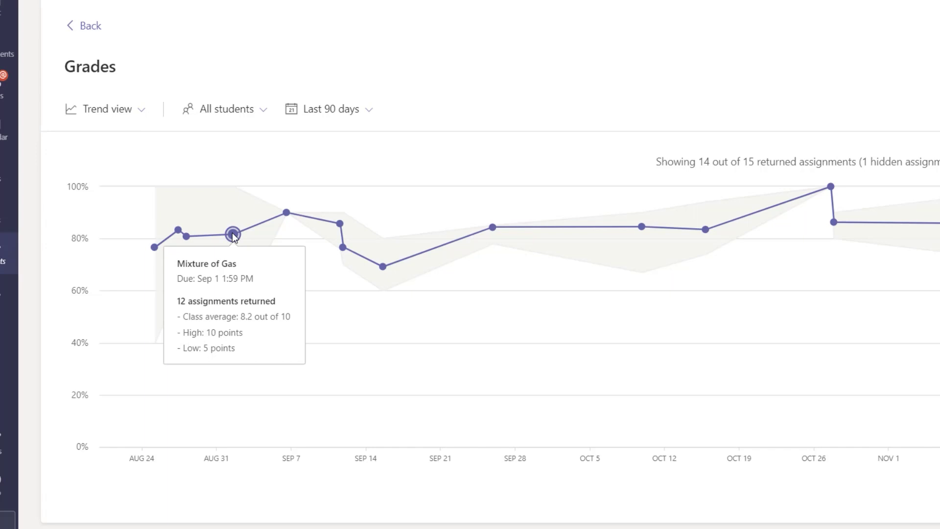
mouse_move(286, 212)
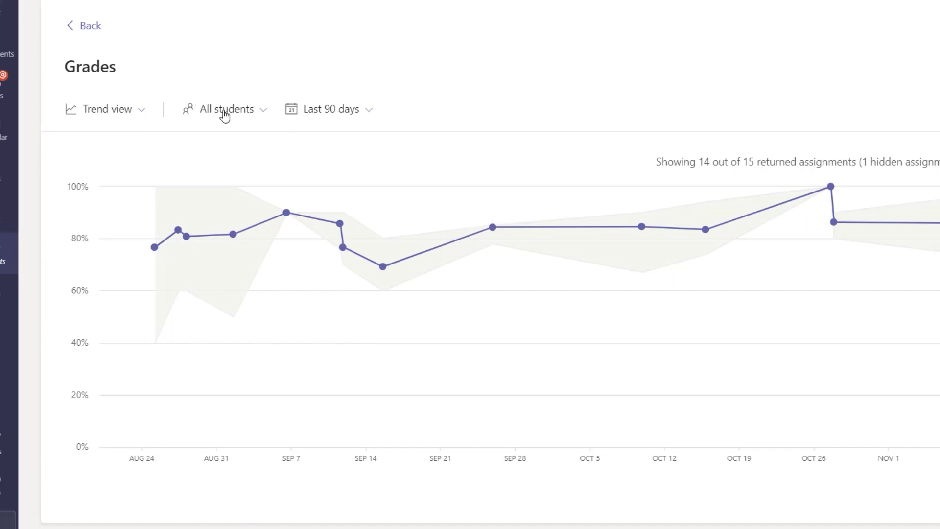
Step: Filter the grade trend to the first listed student and inspect that student's scores on individual assignments such as Energy 2
click(224, 114)
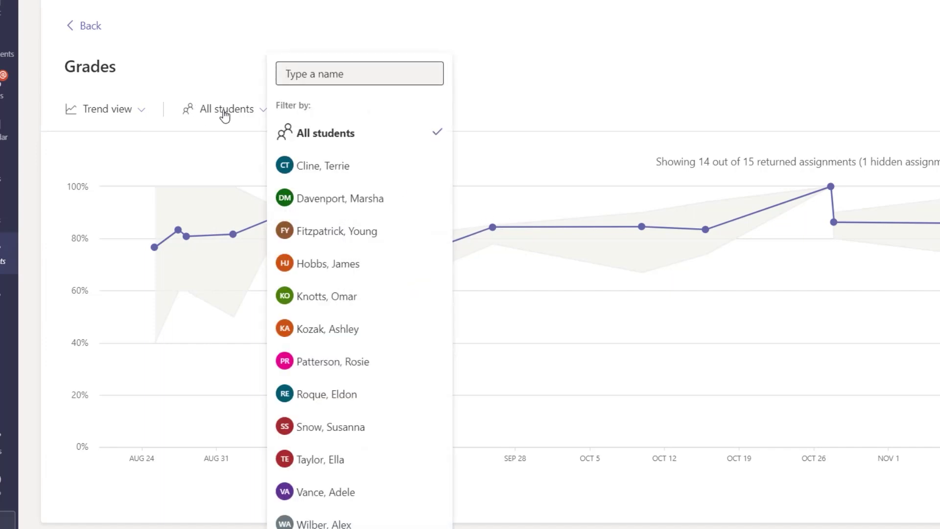
click(382, 174)
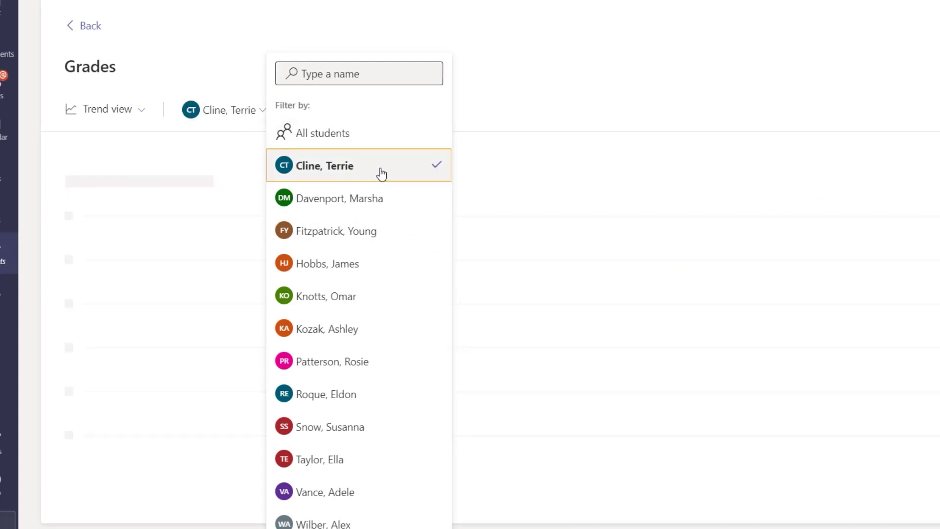
click(534, 70)
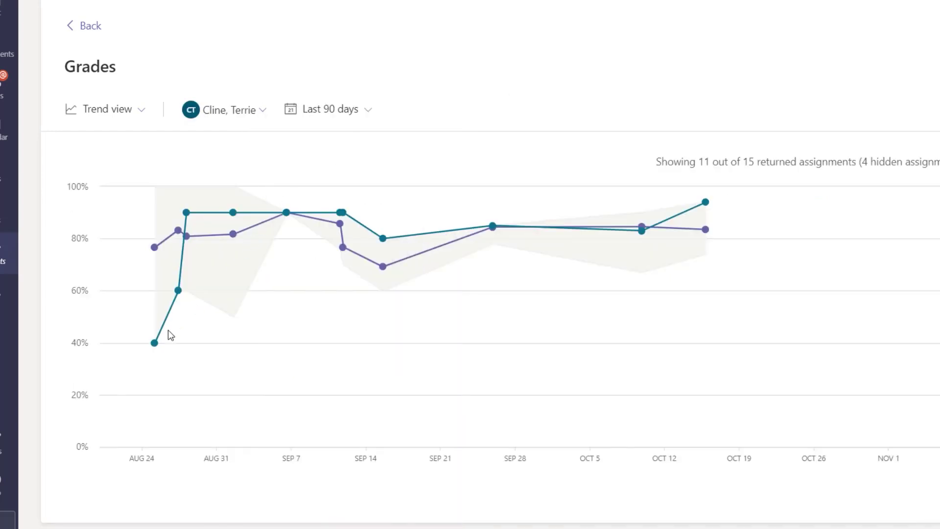
mouse_move(154, 344)
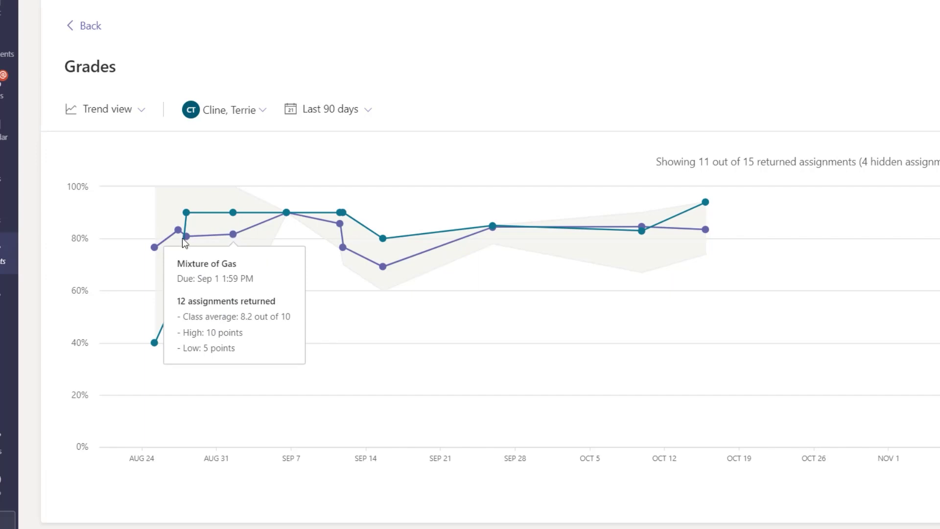
mouse_move(186, 213)
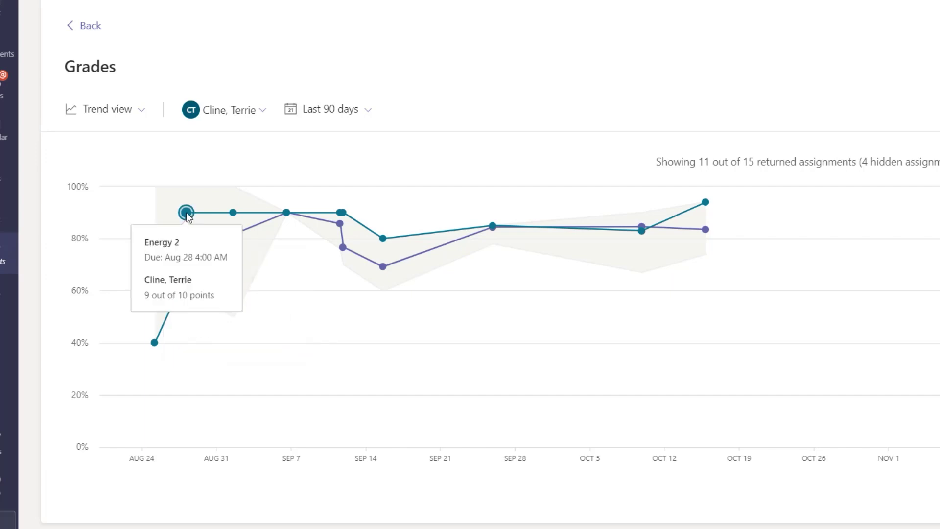
mouse_move(233, 213)
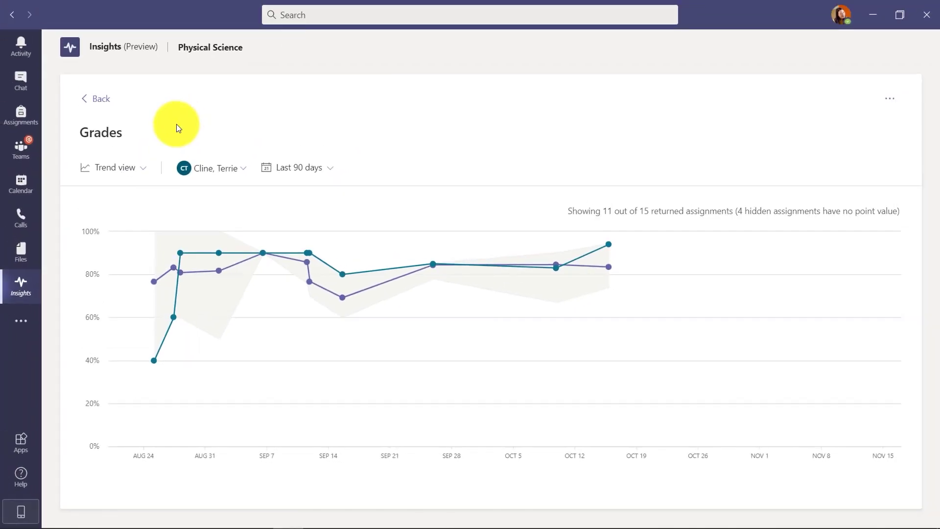
Step: Switch the Grades report to Distribution view and limit it to the assignments Energy 1, Energy 2, the first Energy 3 and Energy 4
click(131, 169)
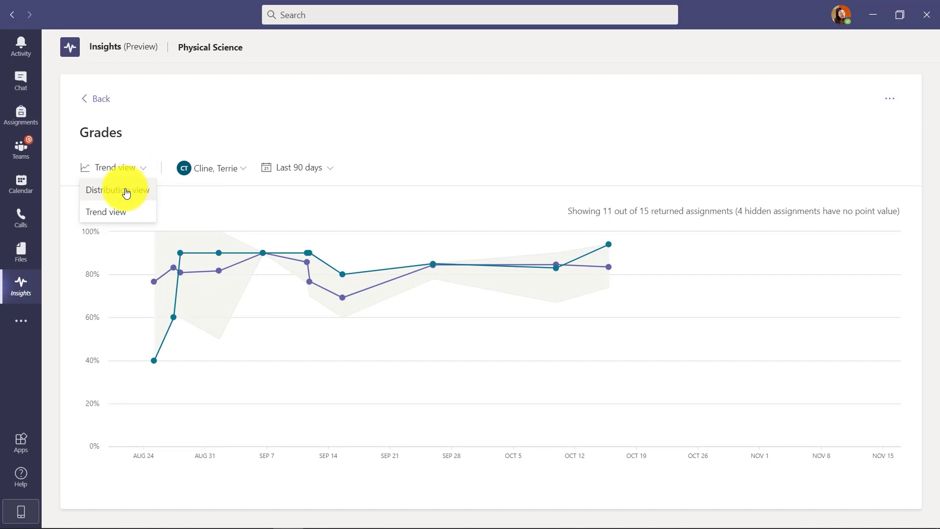
click(125, 192)
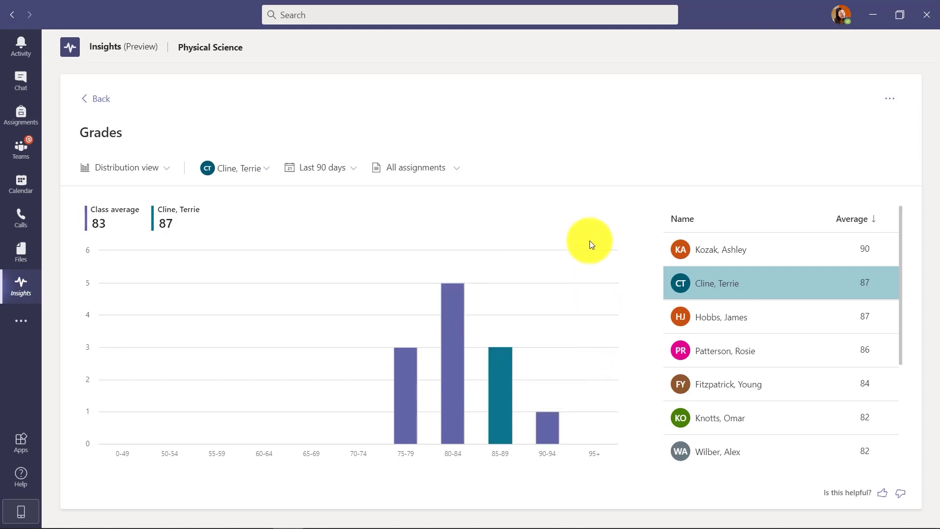
click(422, 174)
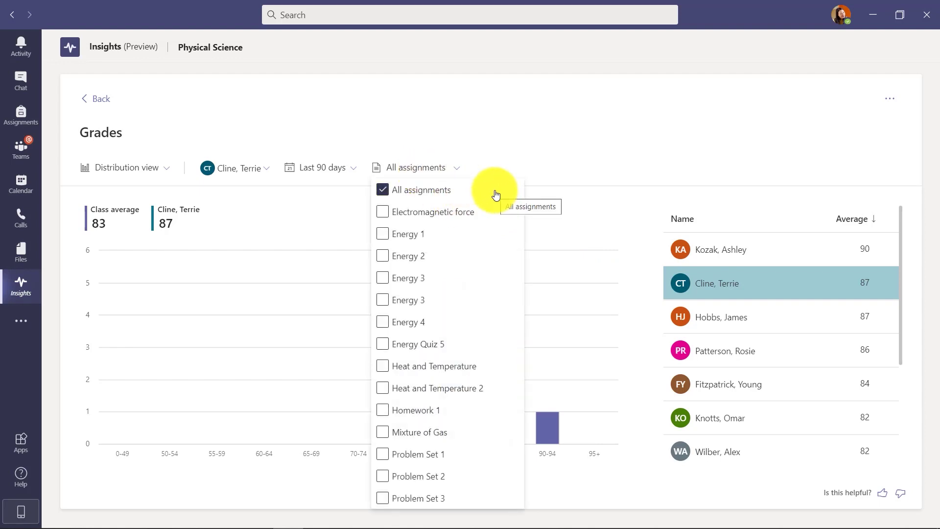
click(384, 238)
click(381, 256)
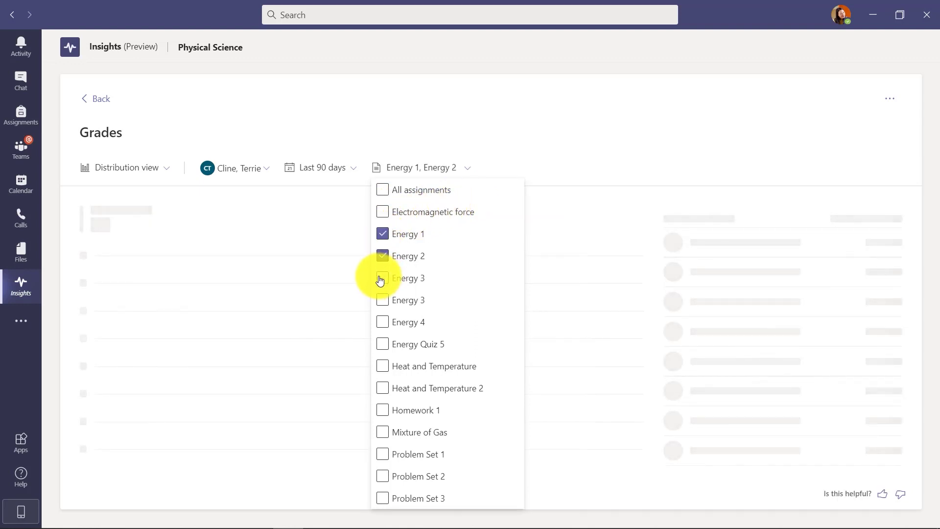
click(380, 279)
click(383, 323)
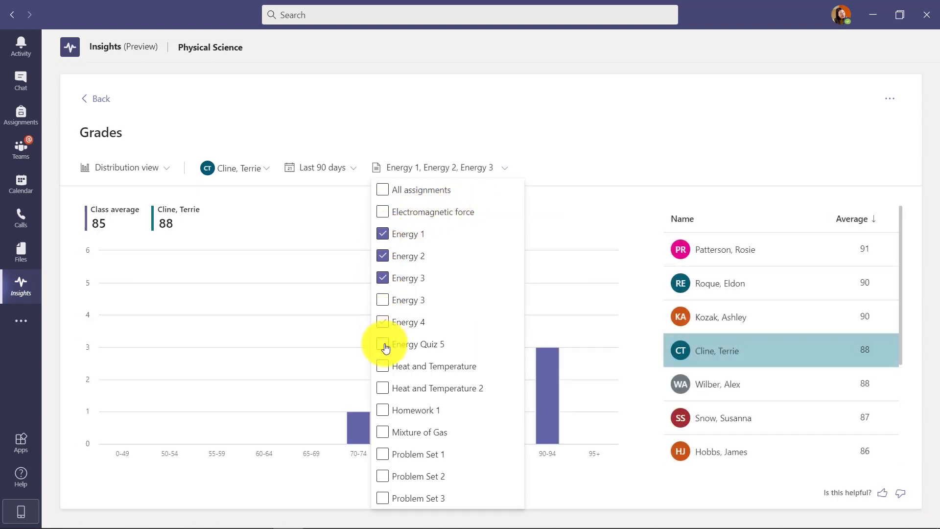
click(422, 170)
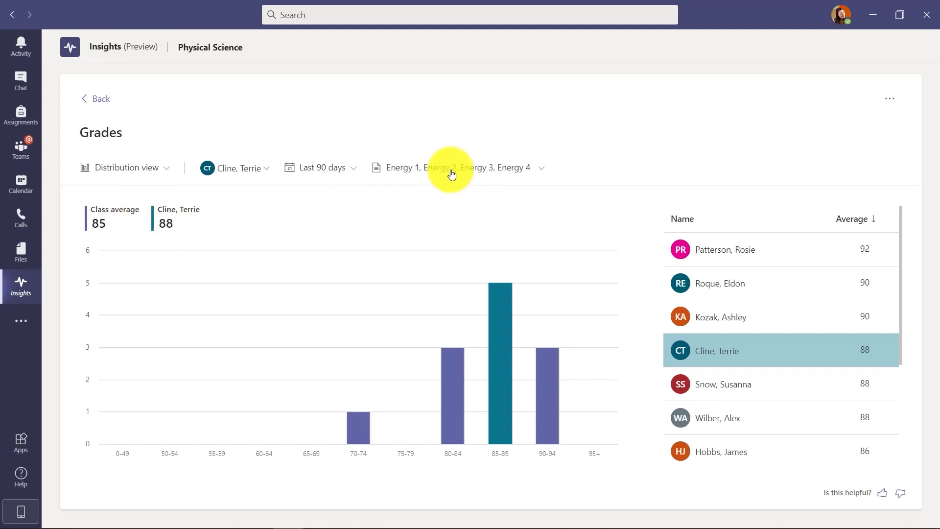
Step: Open the Grades report's additional options that offer exporting to Excel
click(891, 101)
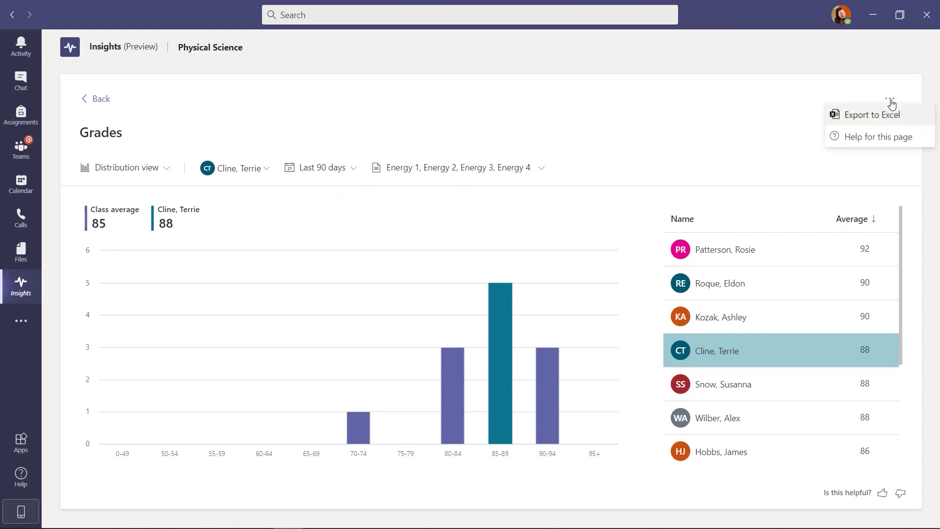